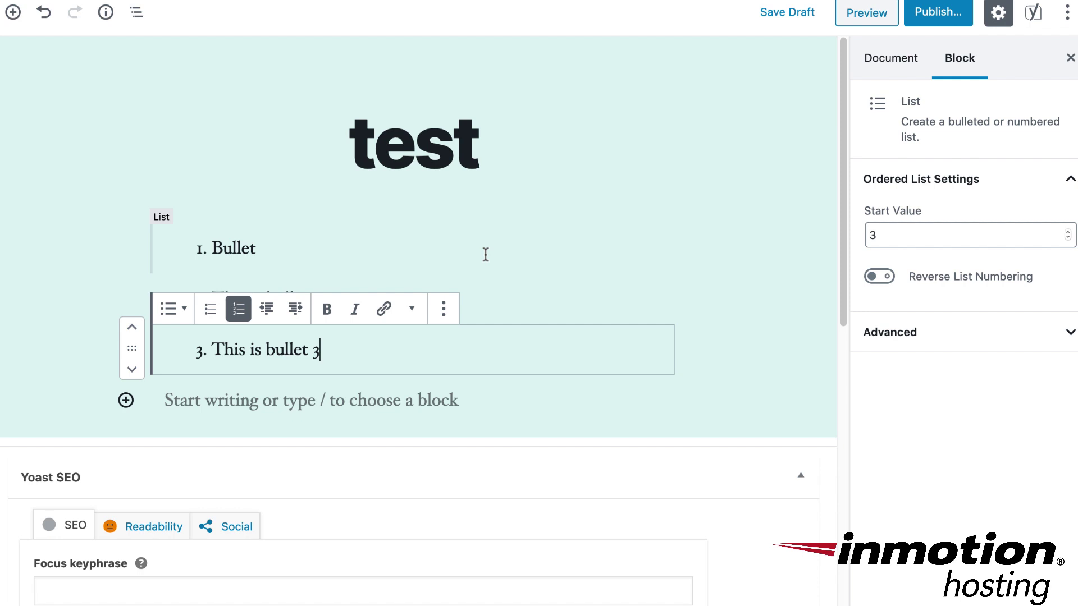
{"action": "left_click", "coordinate": [316, 249]}
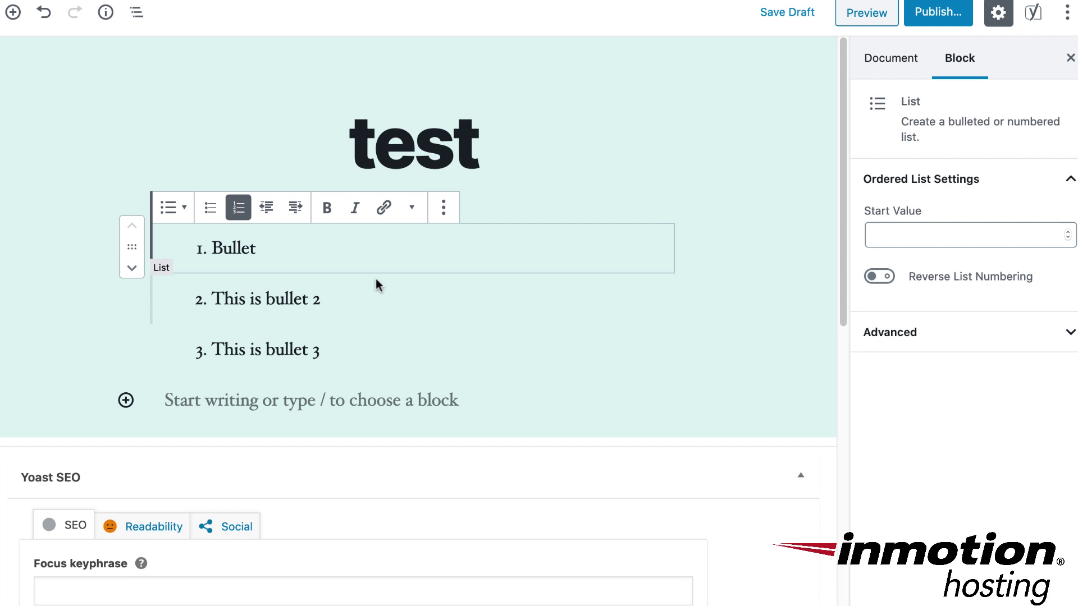
{"action": "left_click", "coordinate": [365, 299]}
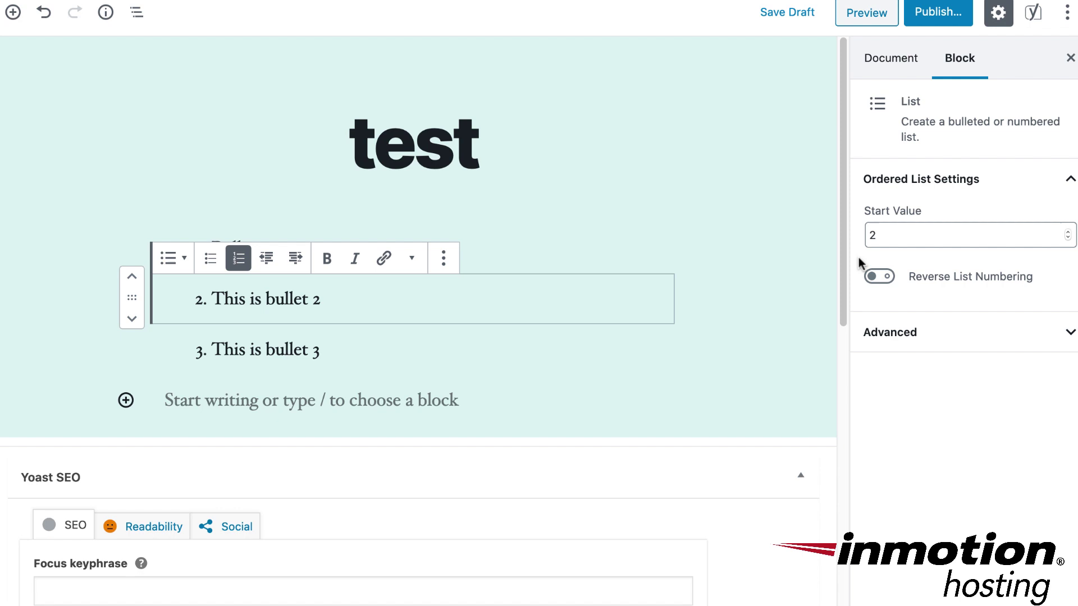
{"action": "left_click", "coordinate": [275, 350]}
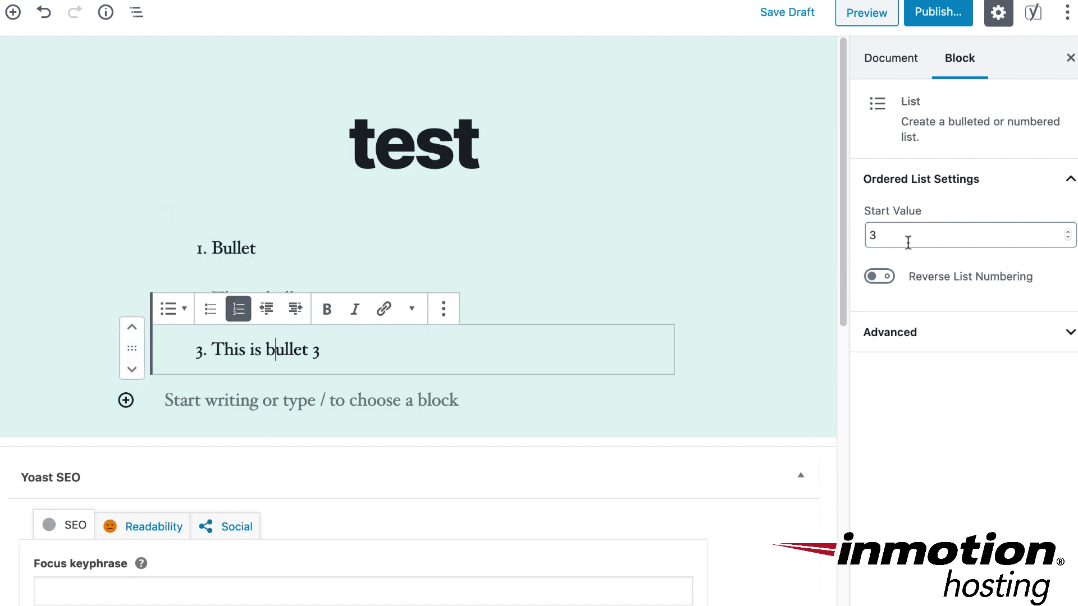
{"action": "left_click", "coordinate": [399, 253]}
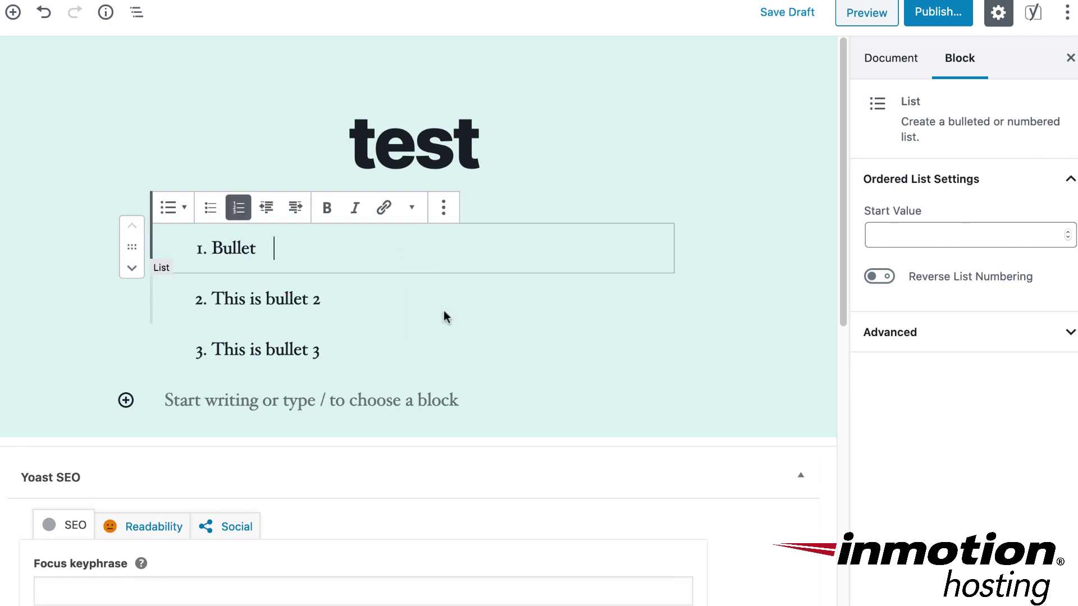
{"action": "left_click", "coordinate": [309, 298]}
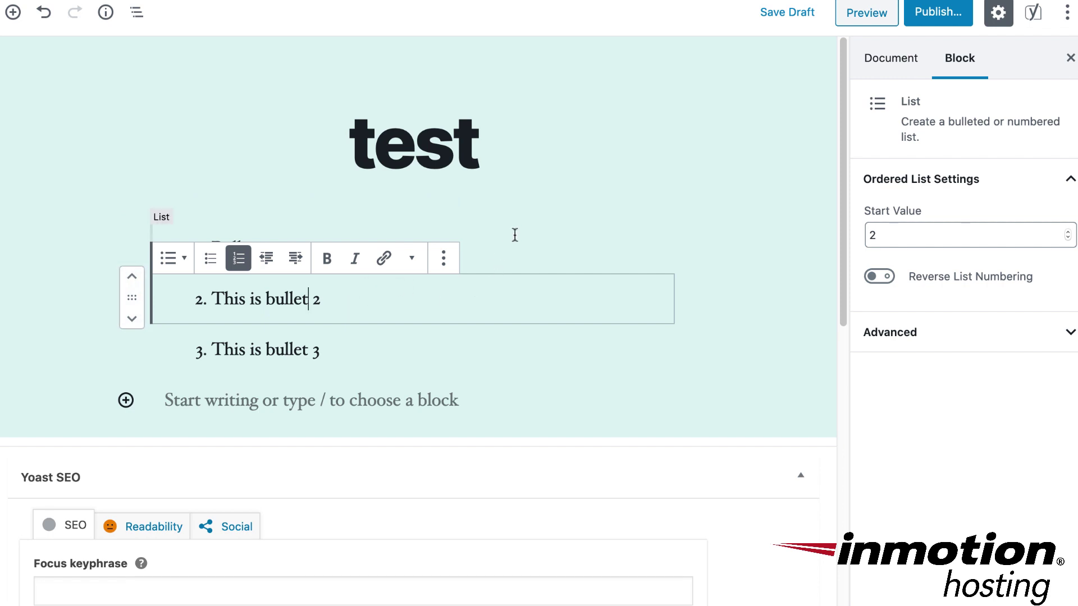
{"action": "key", "text": "ctrl+z"}
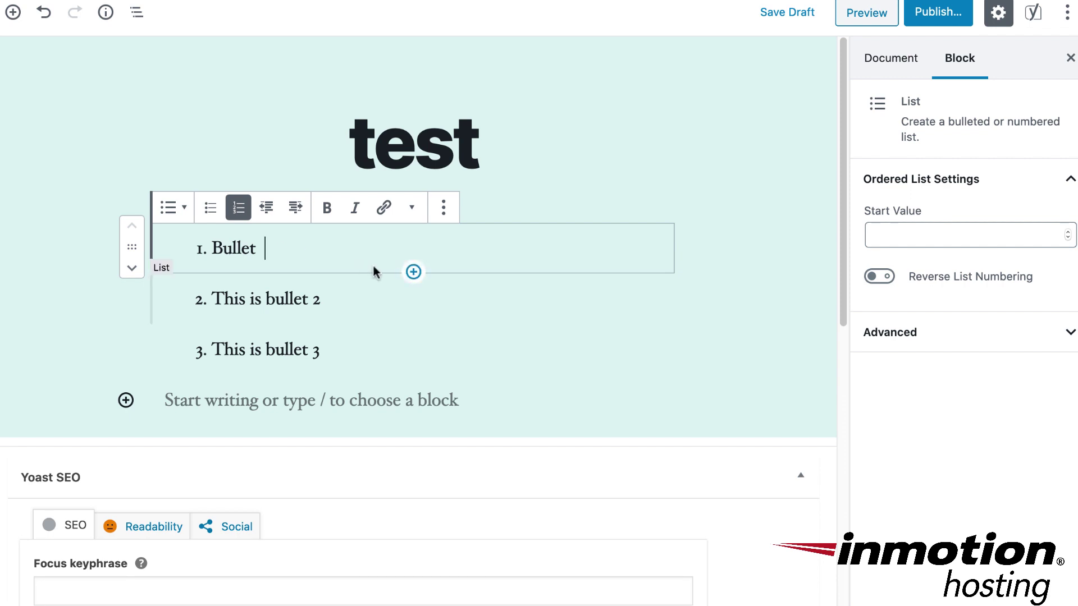
Insert the meerkat reCAPTCHA screenshot from the Media Library between list items 1 and 2
{"action": "left_click", "coordinate": [413, 273]}
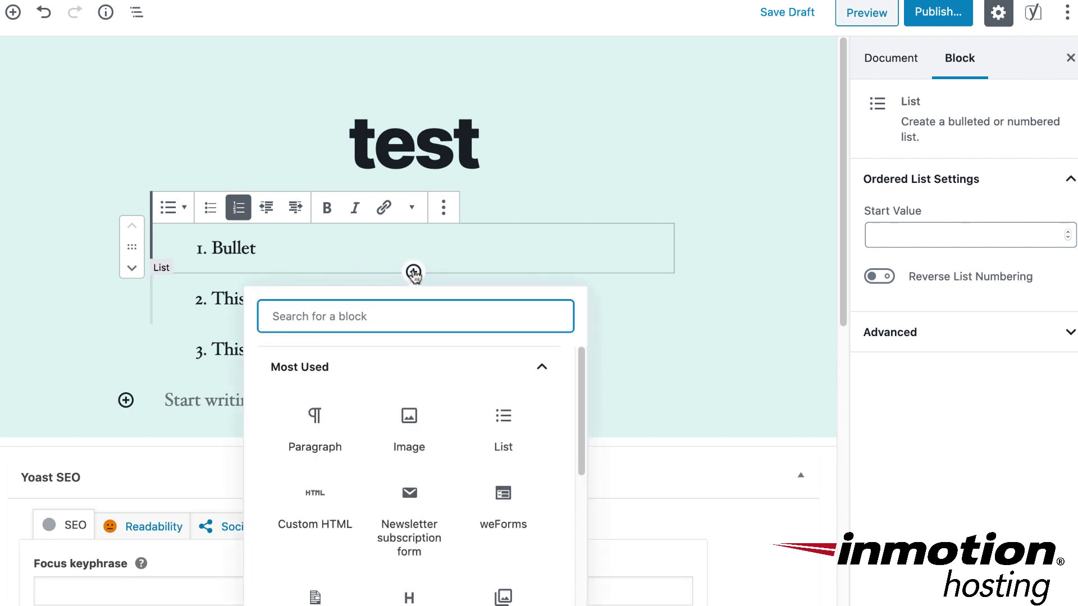
{"action": "left_click", "coordinate": [413, 417]}
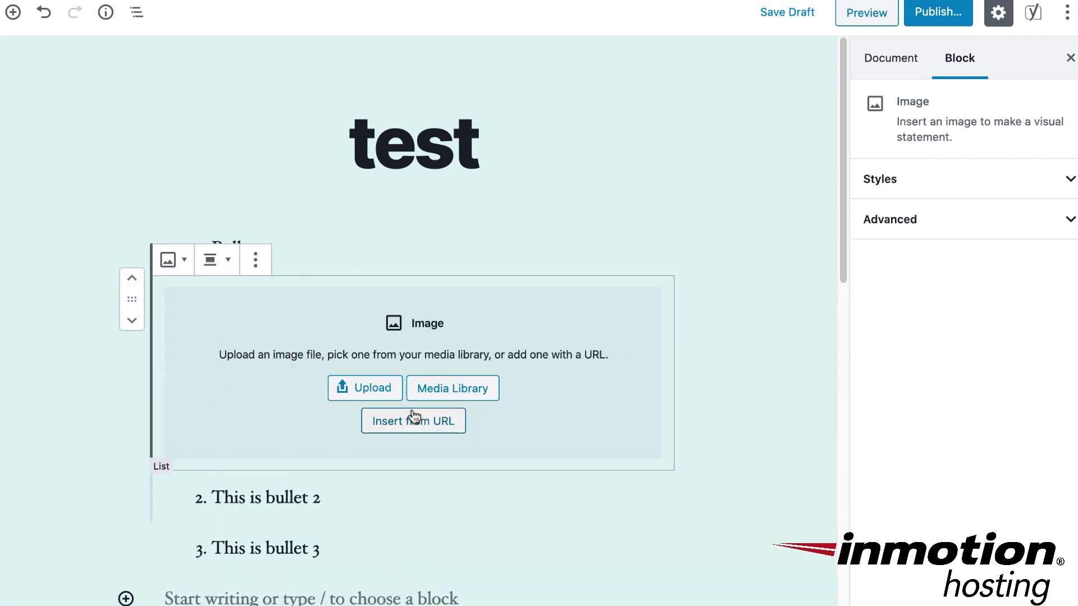
{"action": "left_click", "coordinate": [495, 393]}
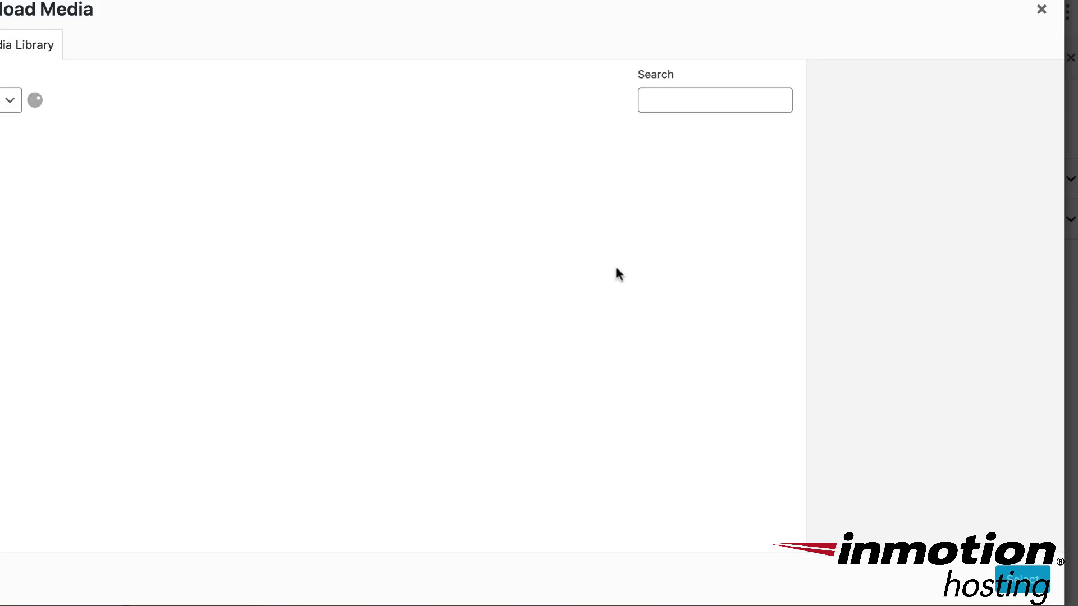
{"action": "left_click", "coordinate": [208, 444]}
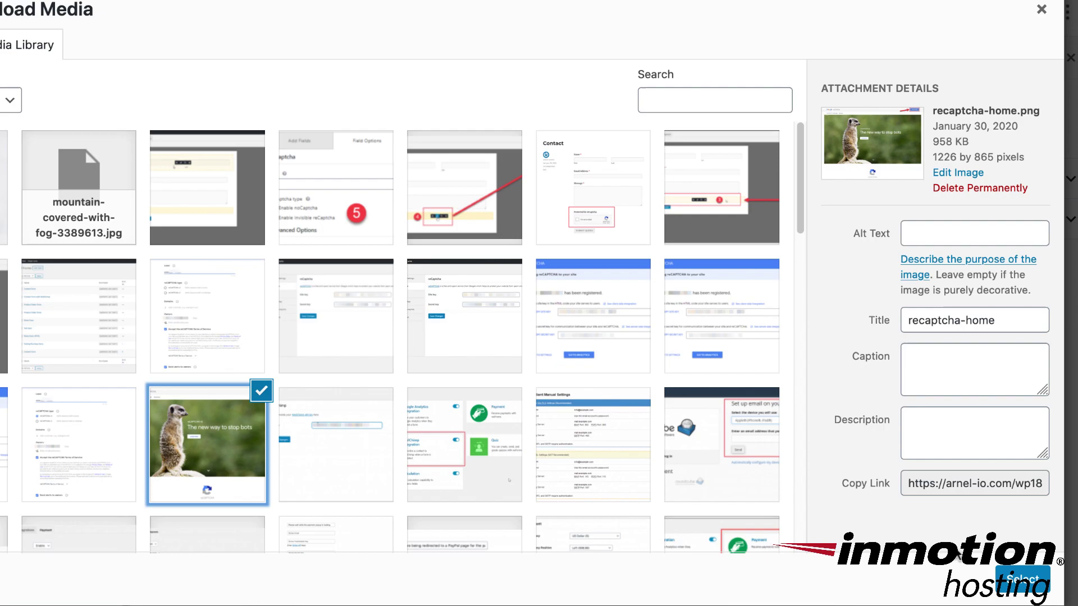
{"action": "left_click", "coordinate": [1021, 579]}
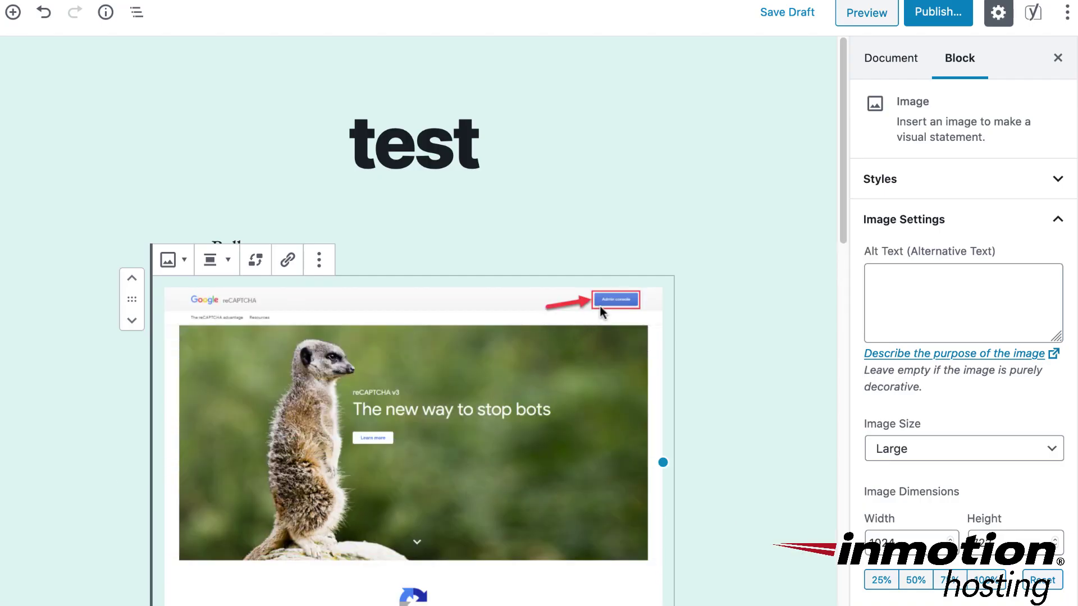
Deselect the new image and check the numbering of both lists
{"action": "left_click", "coordinate": [714, 306]}
{"action": "scroll", "coordinate": [678, 229], "scroll_direction": "down", "scroll_amount": 3}
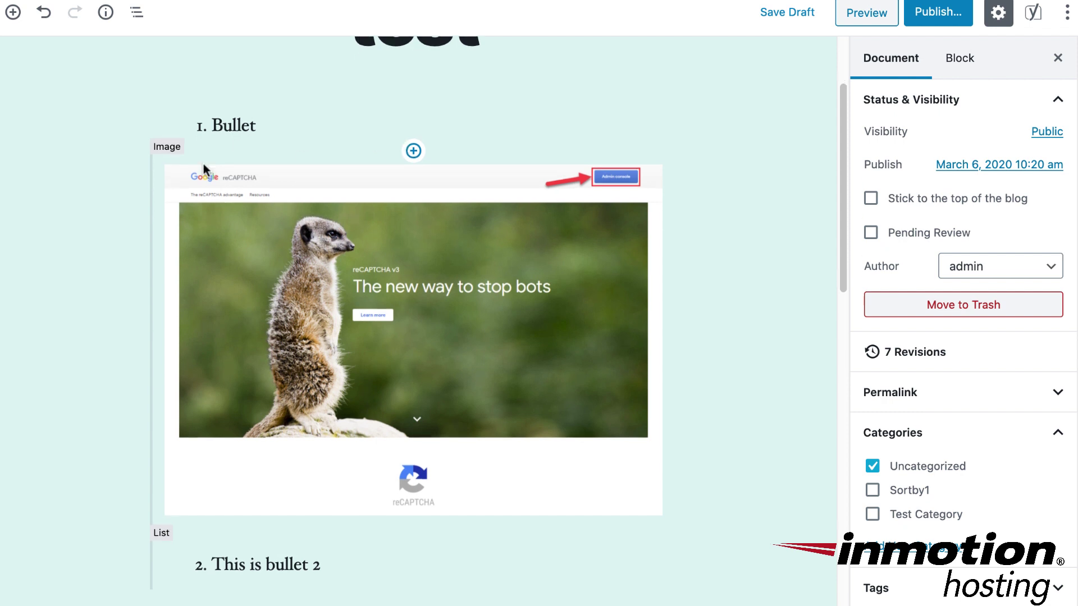
{"action": "scroll", "coordinate": [404, 154], "scroll_direction": "down", "scroll_amount": 3}
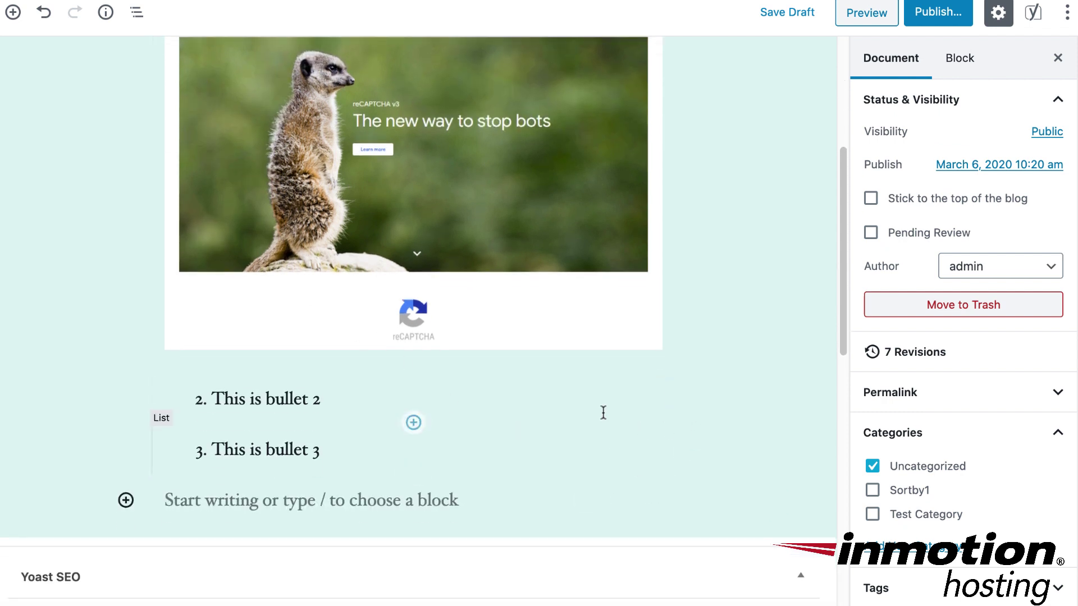
{"action": "left_click", "coordinate": [304, 400]}
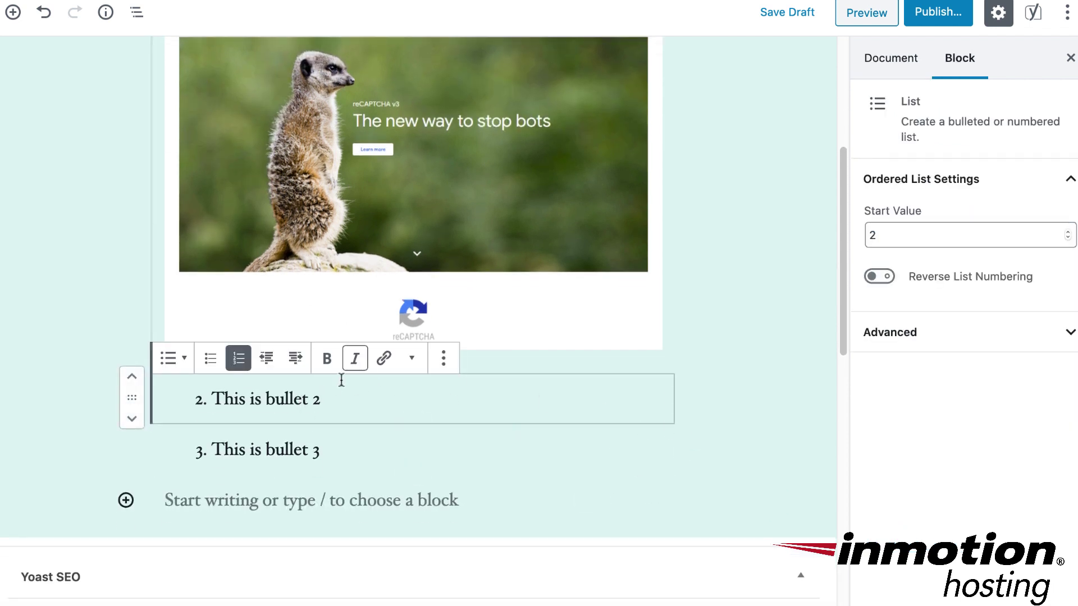
{"action": "scroll", "coordinate": [763, 247], "scroll_direction": "up", "scroll_amount": 2}
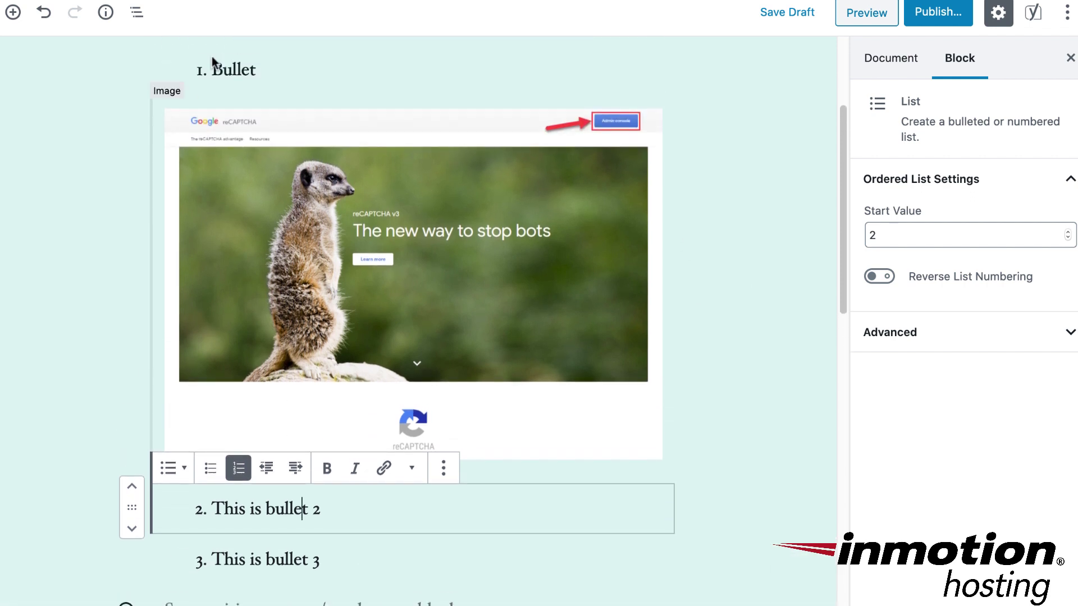
{"action": "left_click", "coordinate": [228, 70]}
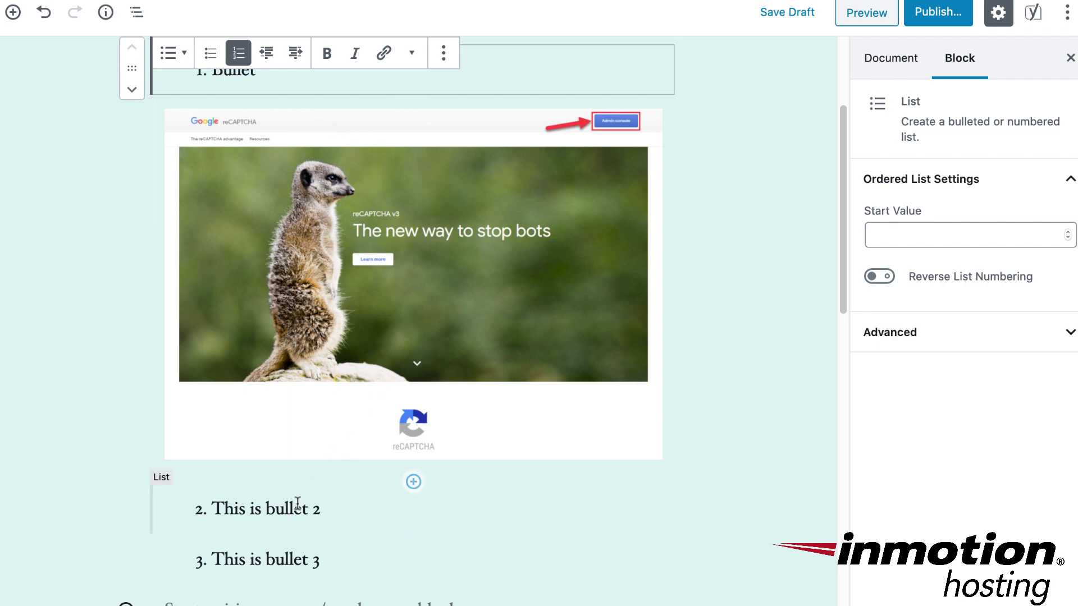
{"action": "scroll", "coordinate": [772, 365], "scroll_direction": "down", "scroll_amount": 1}
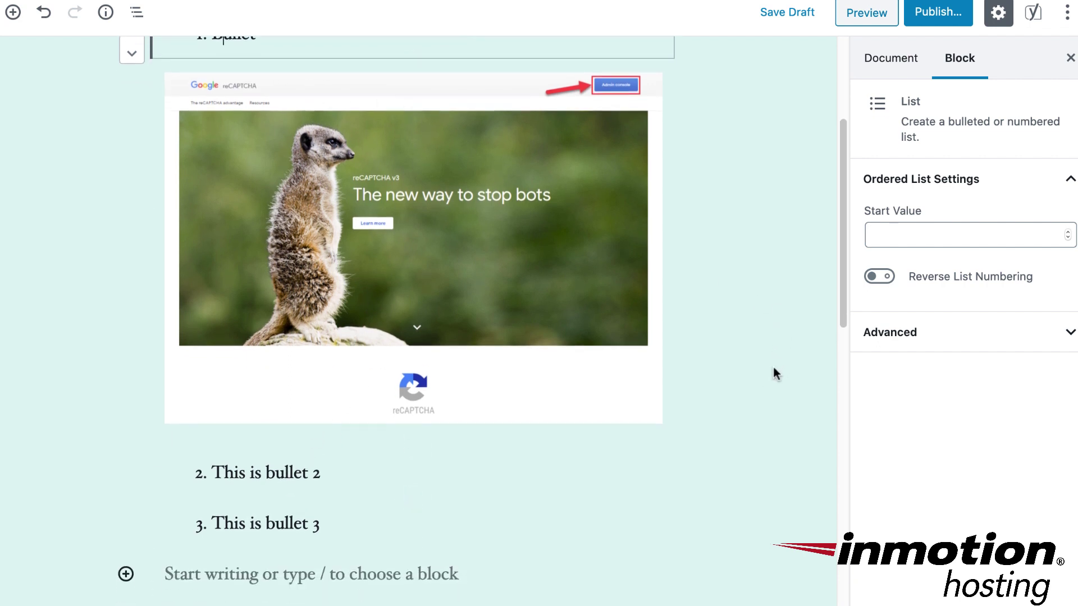
Insert the grayson150.jpg cat photo from the Media Library below list item 2
{"action": "left_click", "coordinate": [276, 467]}
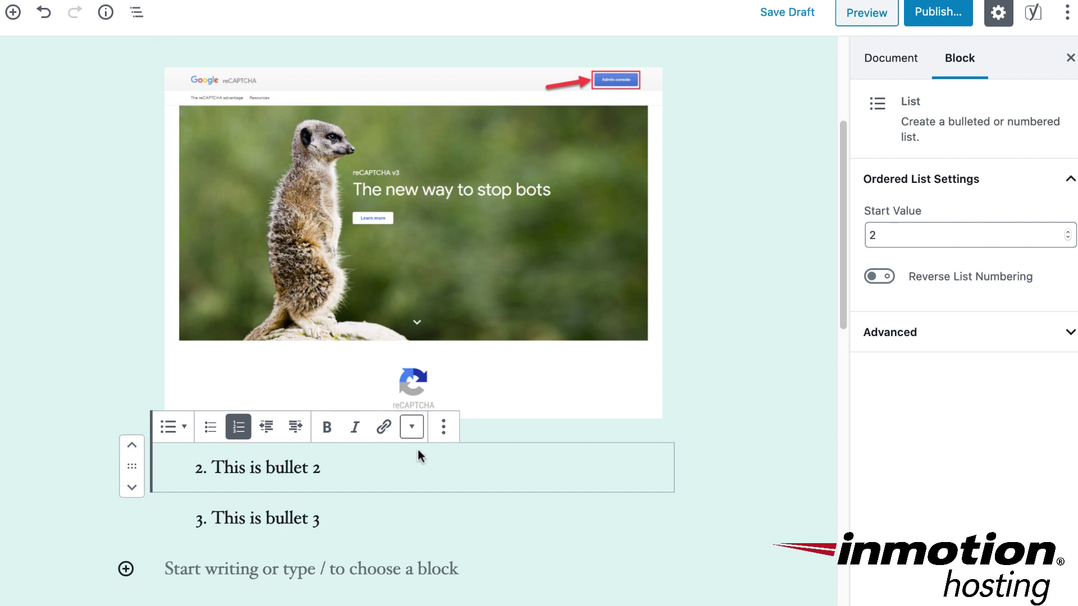
{"action": "left_click", "coordinate": [413, 492]}
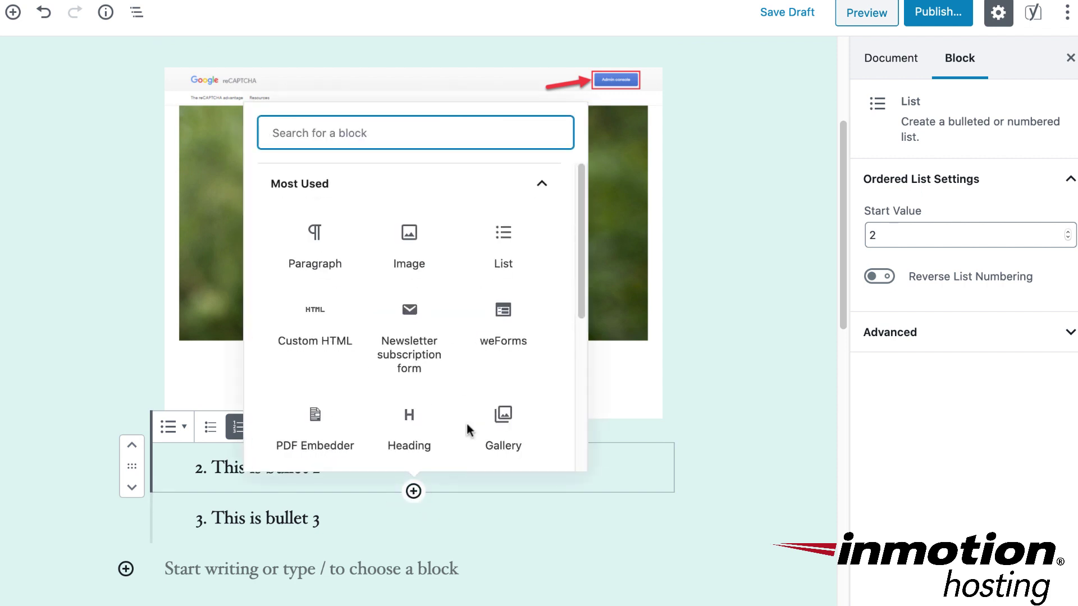
{"action": "left_click", "coordinate": [409, 245]}
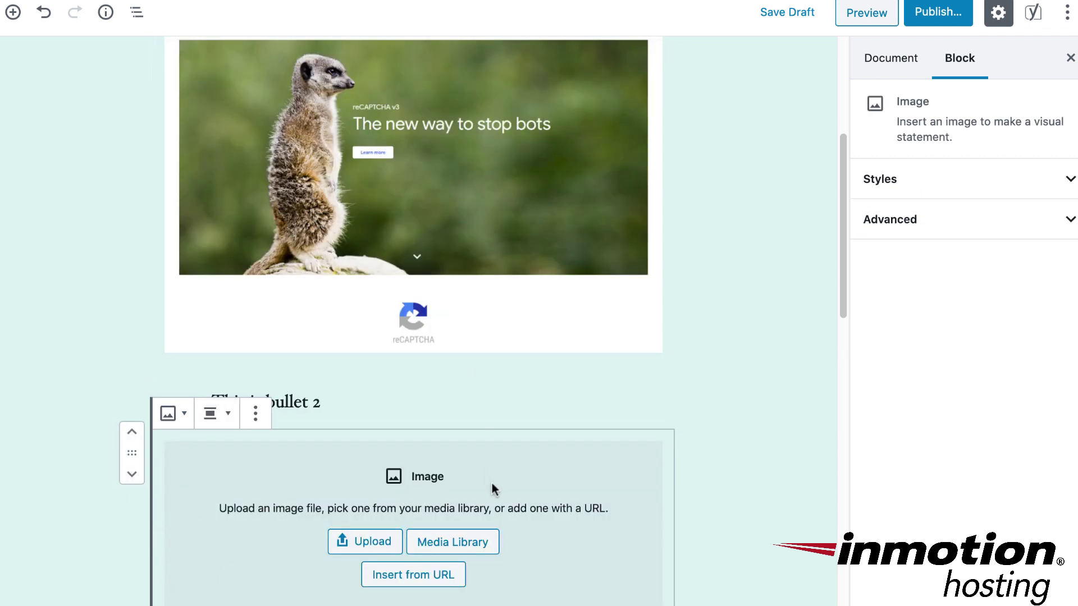
{"action": "left_click", "coordinate": [452, 541]}
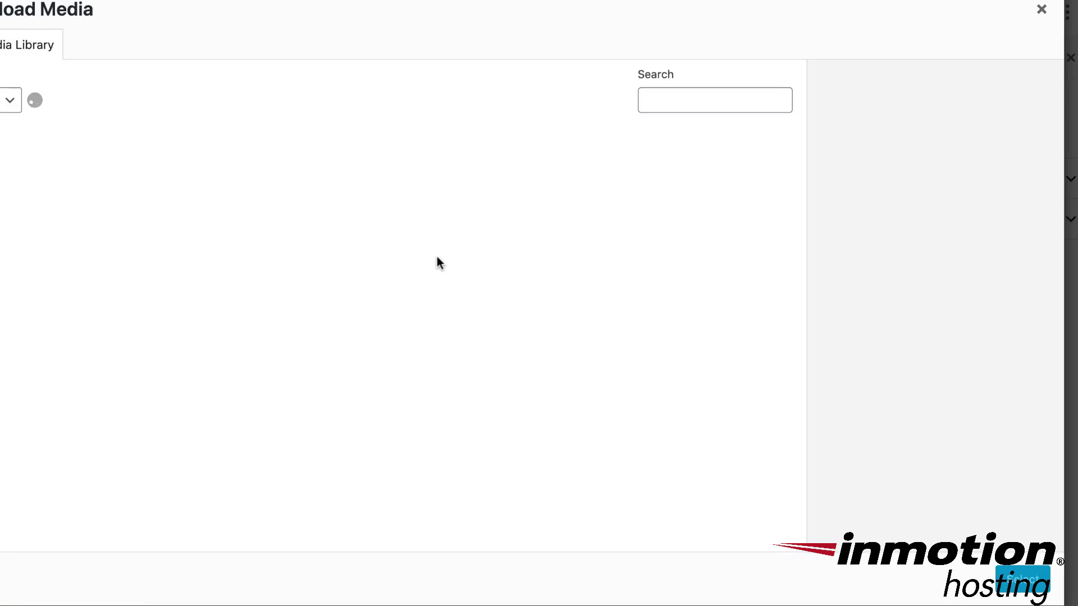
{"action": "scroll", "coordinate": [437, 256], "scroll_direction": "down", "scroll_amount": 3}
{"action": "scroll", "coordinate": [439, 281], "scroll_direction": "down", "scroll_amount": 5}
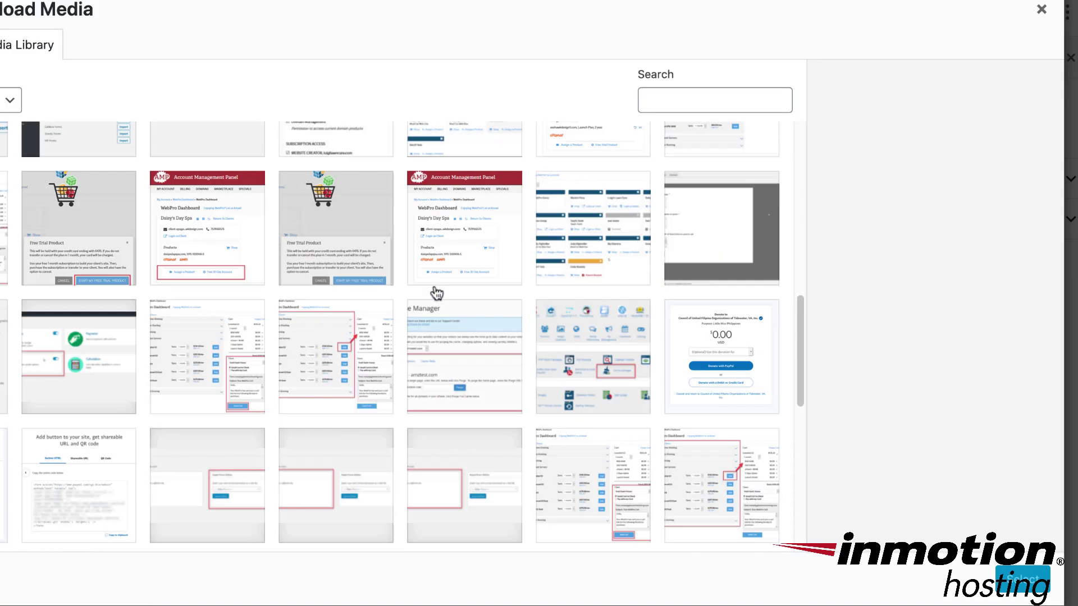
{"action": "scroll", "coordinate": [439, 280], "scroll_direction": "down", "scroll_amount": 5}
{"action": "scroll", "coordinate": [404, 303], "scroll_direction": "down", "scroll_amount": 5}
{"action": "scroll", "coordinate": [337, 308], "scroll_direction": "down", "scroll_amount": 3}
{"action": "left_click", "coordinate": [207, 249]}
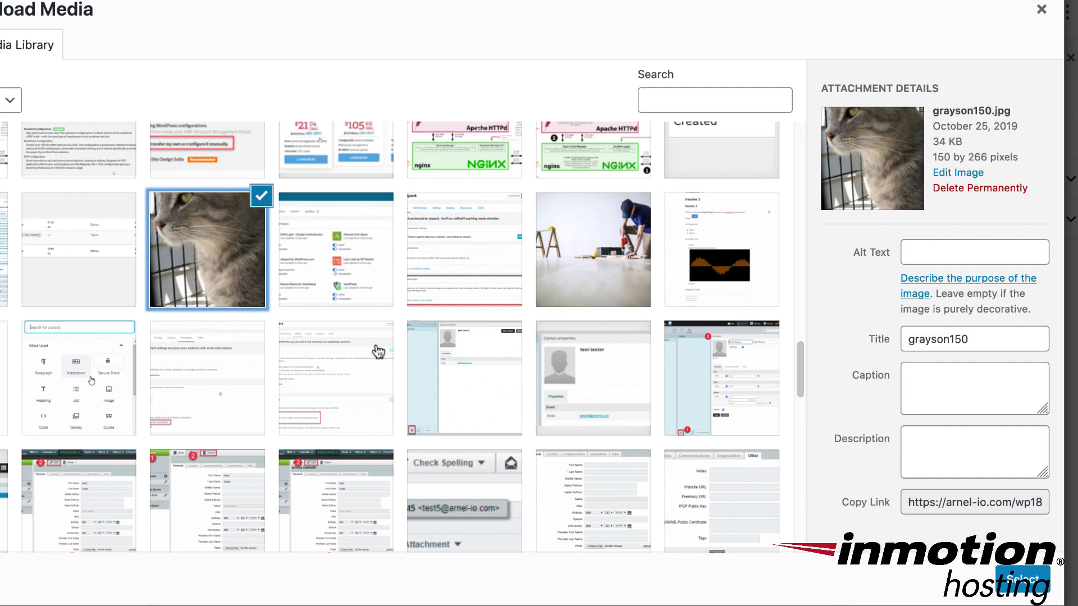
{"action": "left_click", "coordinate": [1030, 582]}
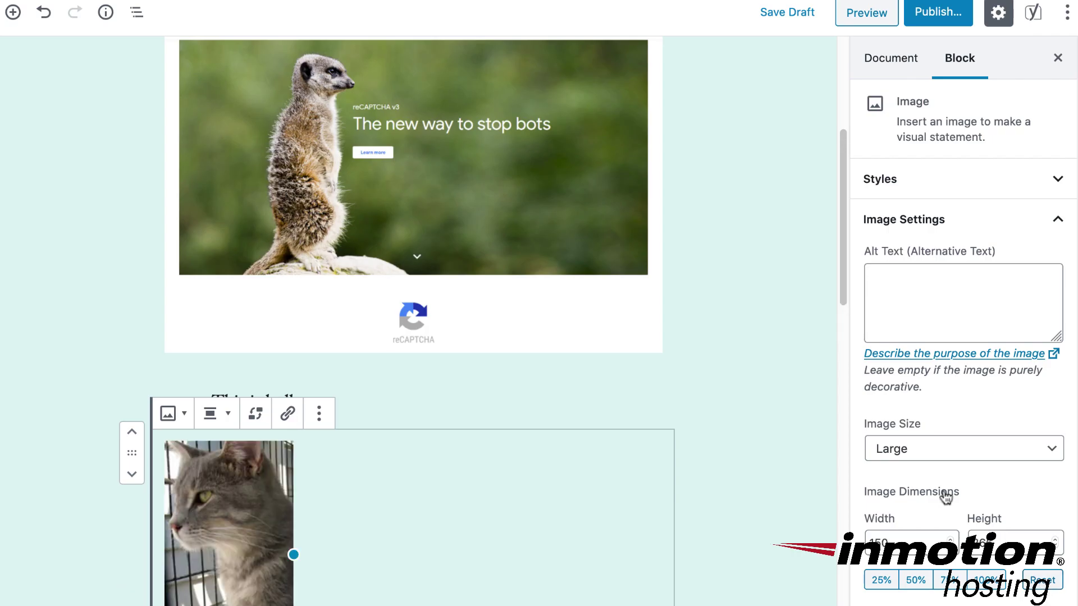
{"action": "left_click", "coordinate": [846, 375]}
{"action": "left_click_drag", "start_coordinate": [842, 388], "coordinate": [851, 148]}
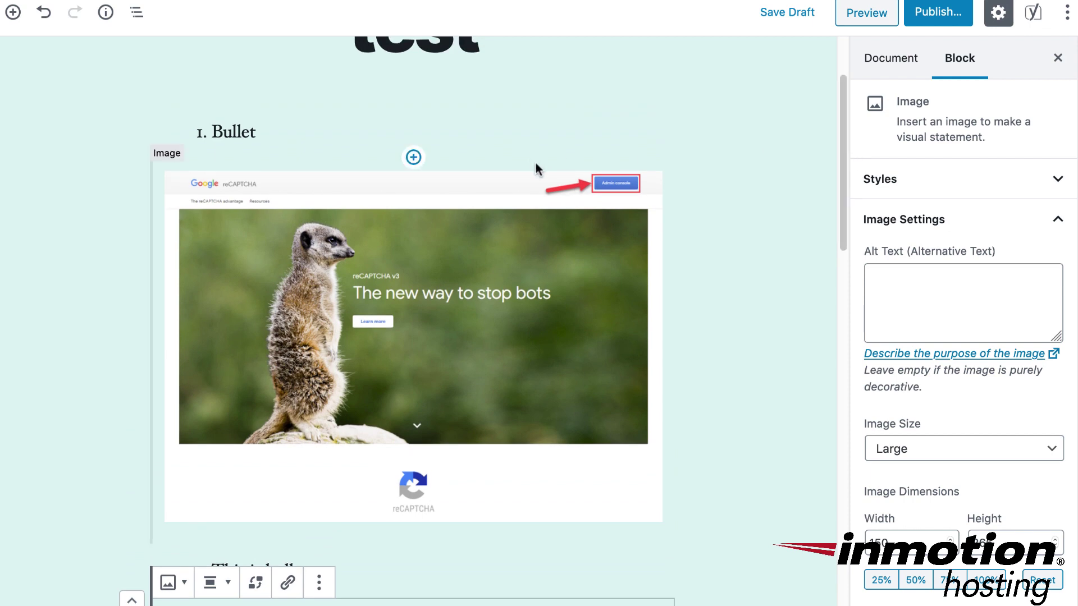
{"action": "scroll", "coordinate": [720, 210], "scroll_direction": "down", "scroll_amount": 2}
{"action": "scroll", "coordinate": [721, 209], "scroll_direction": "down", "scroll_amount": 2}
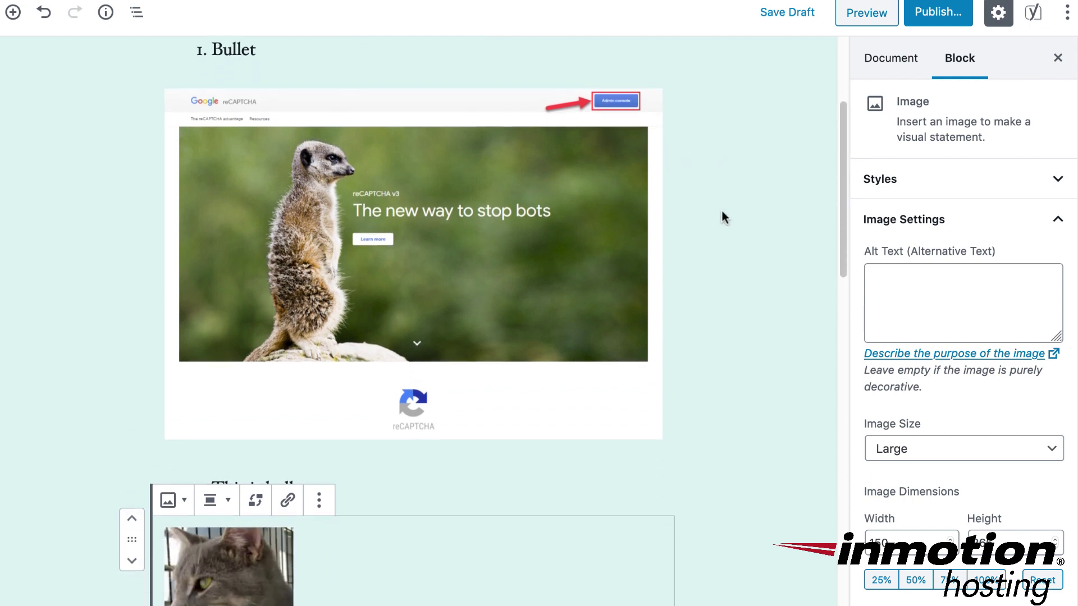
Deselect the cat image by clicking empty space in the editor
{"action": "left_click", "coordinate": [721, 263]}
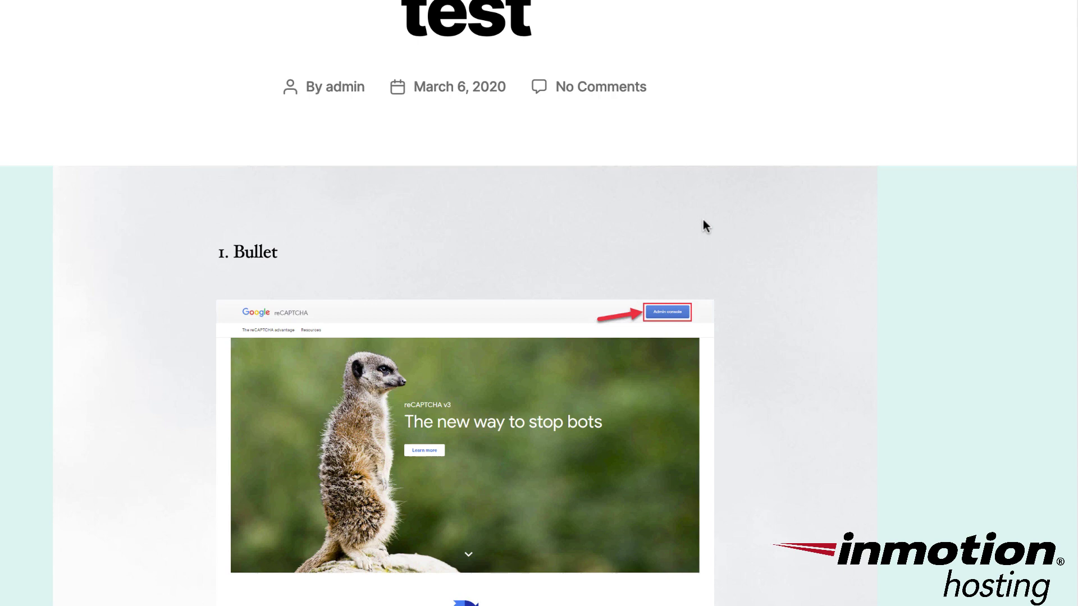
{"action": "scroll", "coordinate": [704, 219], "scroll_direction": "down", "scroll_amount": 4}
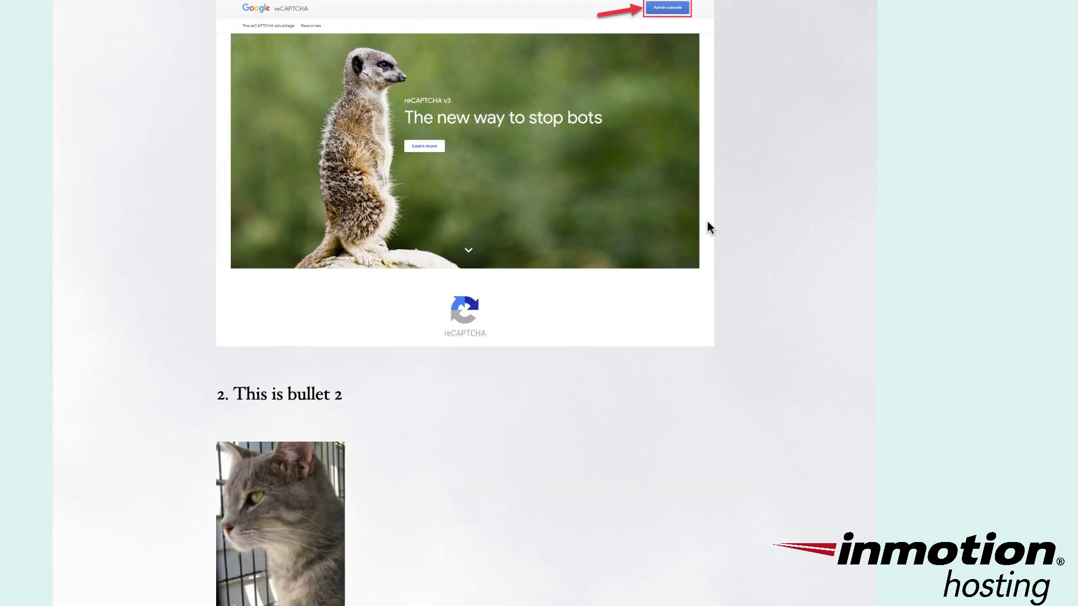
{"action": "scroll", "coordinate": [708, 220], "scroll_direction": "up", "scroll_amount": 2}
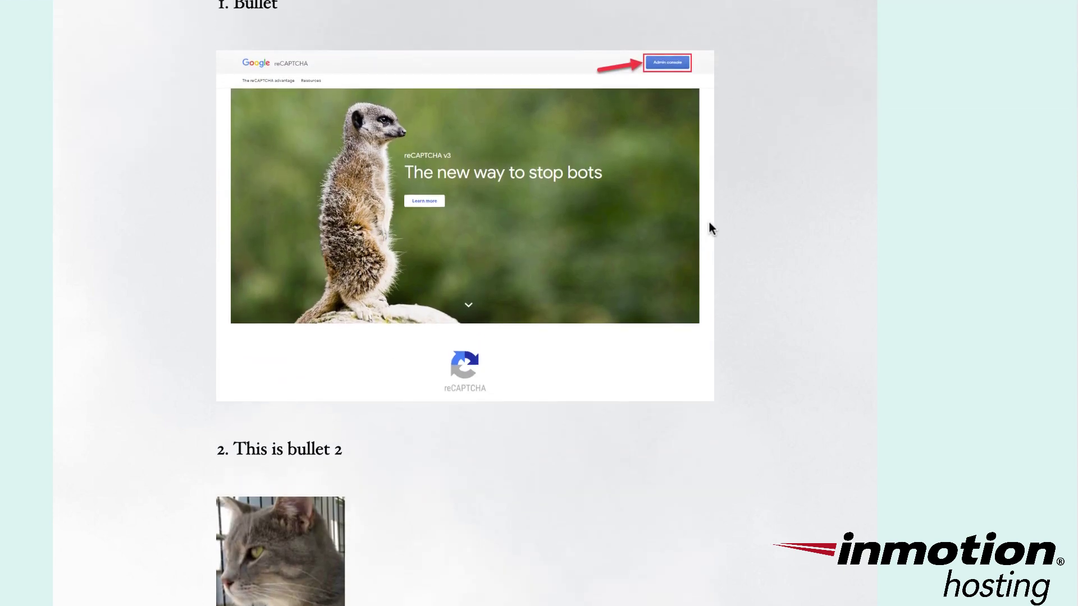